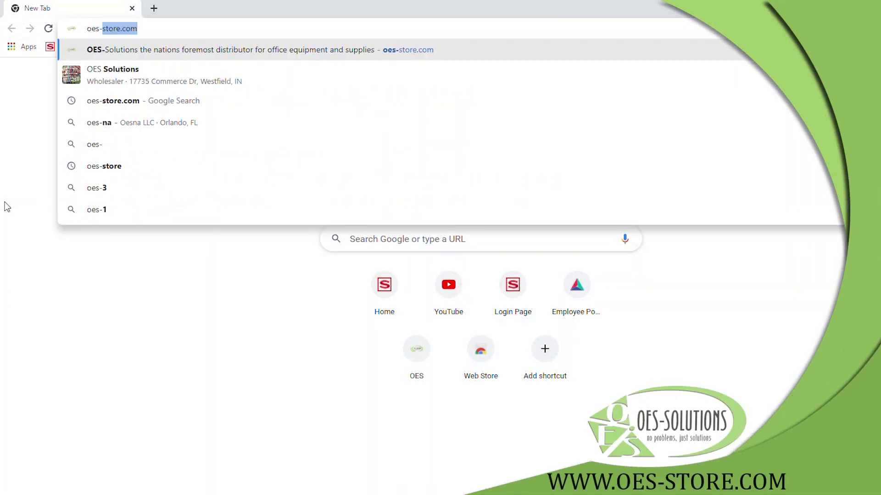
Load oes-store.com and scroll through the homepage's deals and supported brands.
text(store.com)
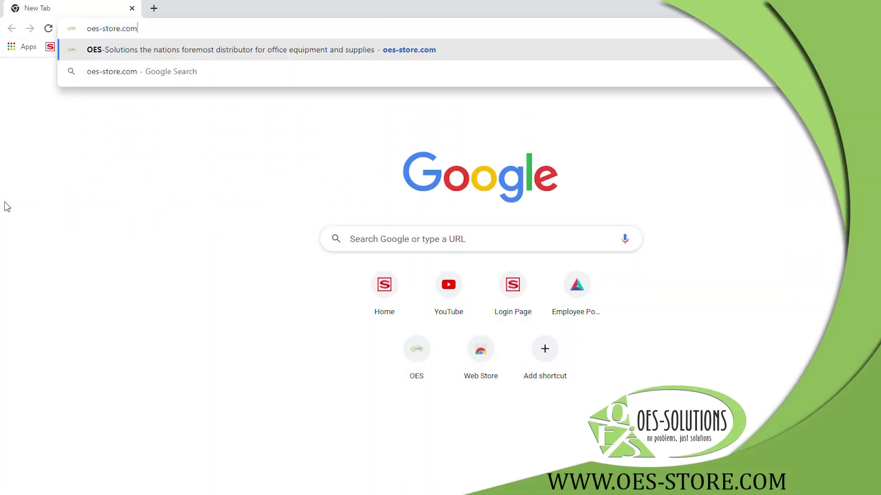
key(Return)
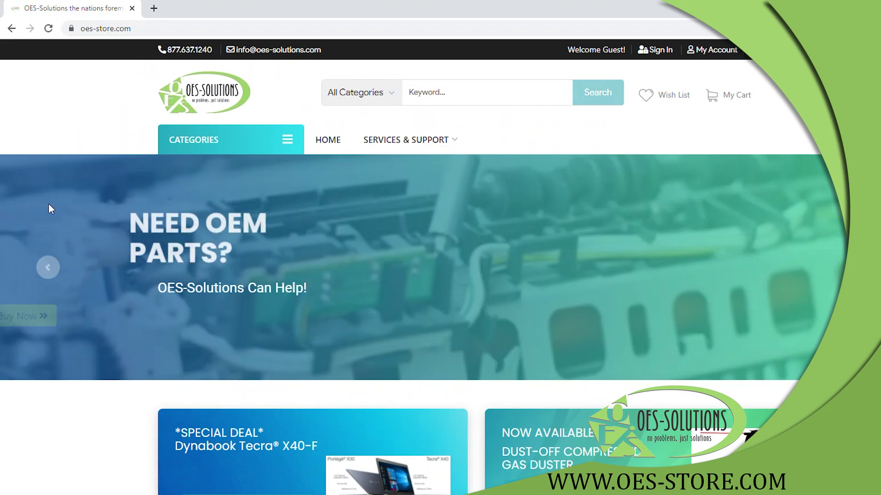
scroll(252, 224, down, 7)
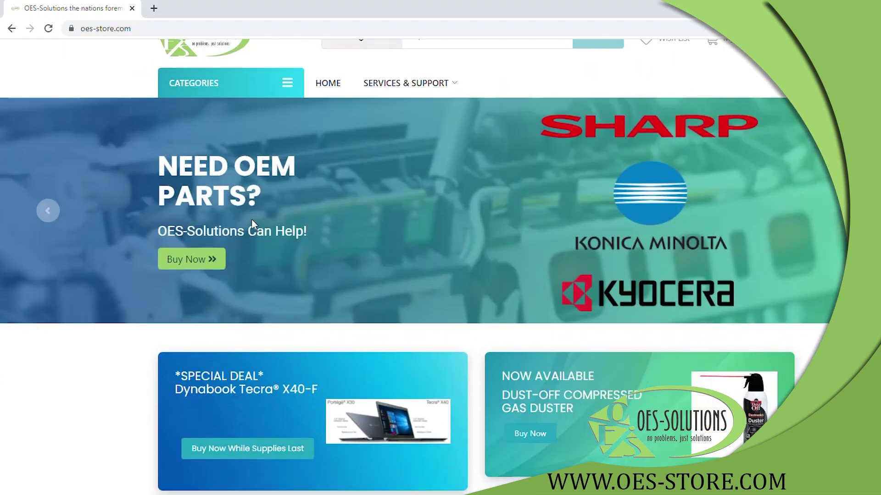
scroll(254, 225, down, 4)
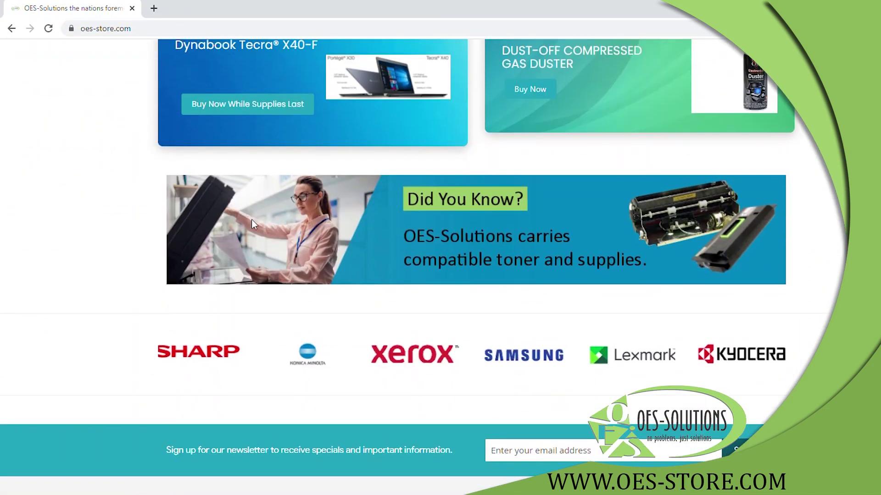
scroll(254, 224, up, 1)
scroll(254, 224, up, 9)
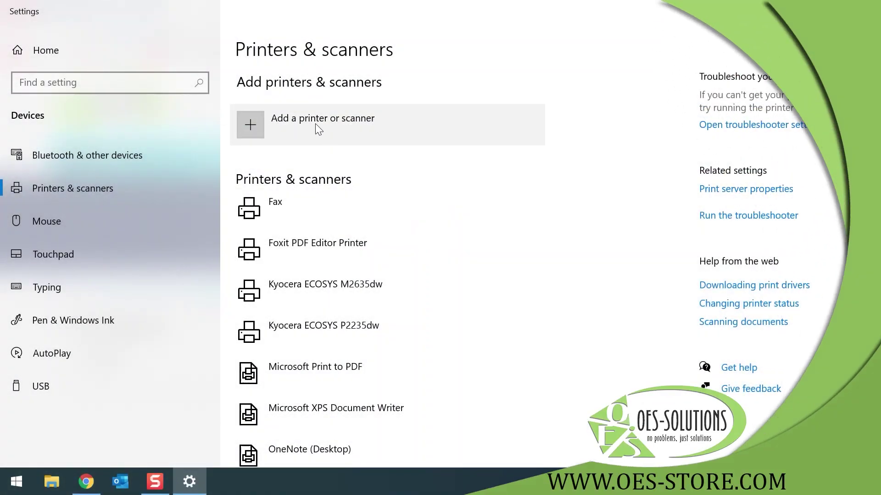
Search for a printer or scanner to add, which finds the Kyocera ECOSYS M5526cdw.
click(316, 124)
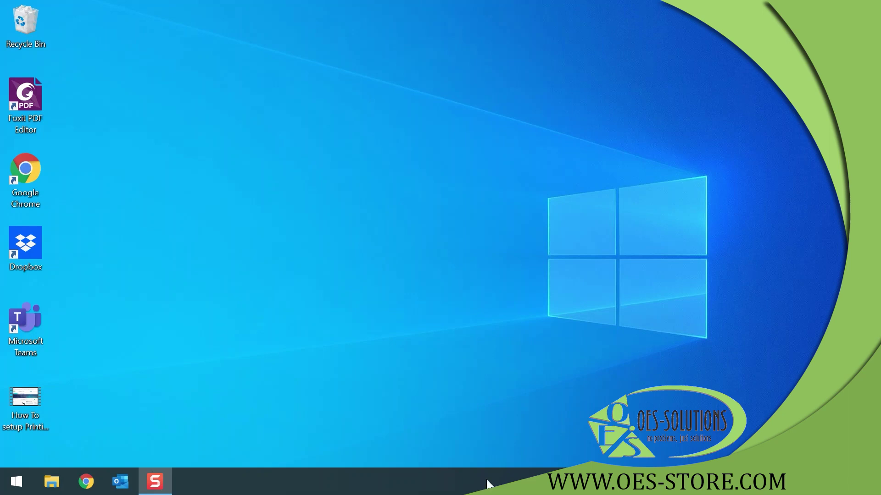
Browse to 192.168.100.3 and start a new contact in the Machine Address Book.
click(87, 481)
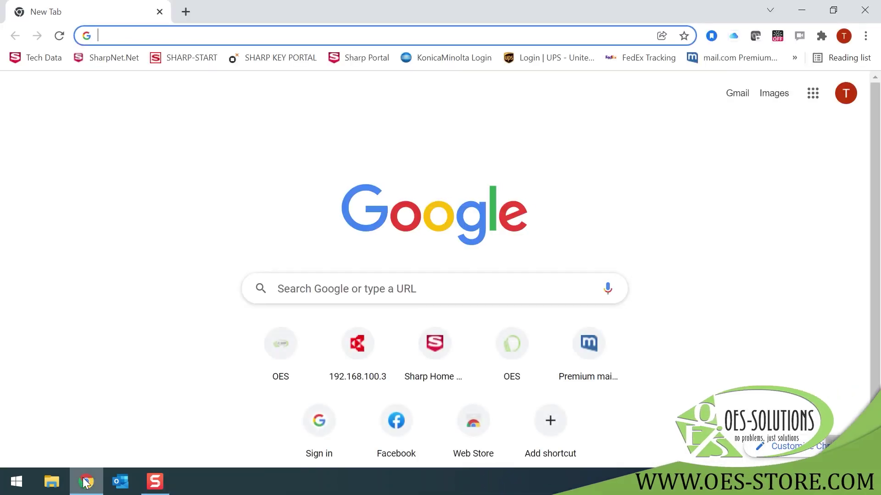
text(192.168.100.3)
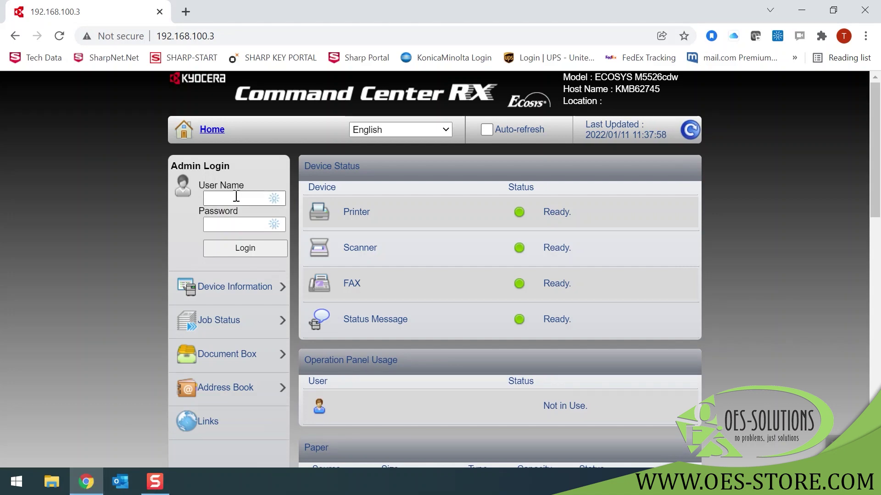
click(236, 393)
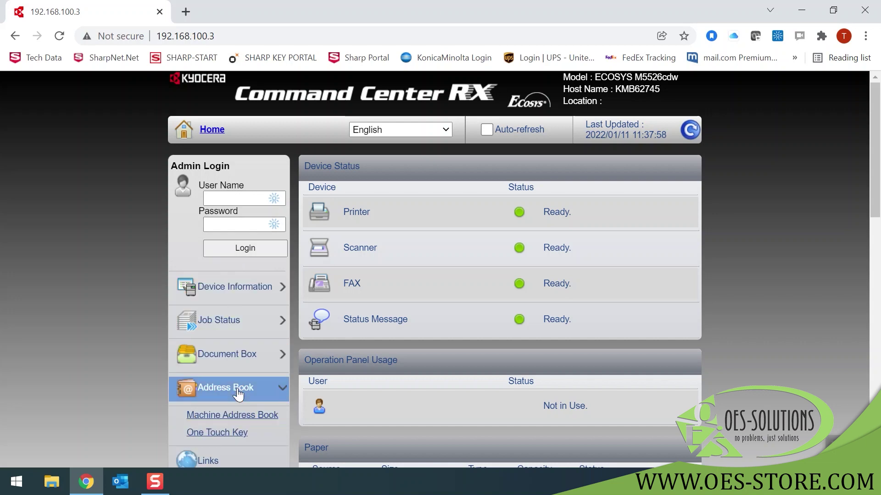
click(238, 417)
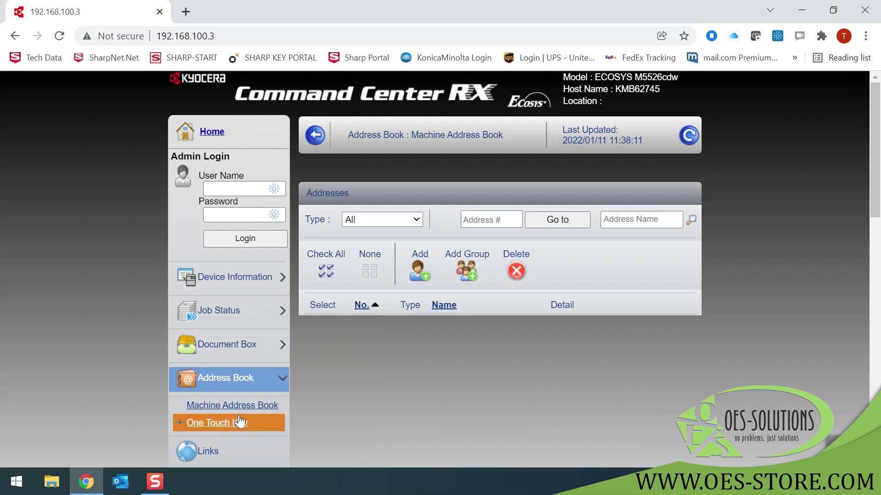
click(420, 271)
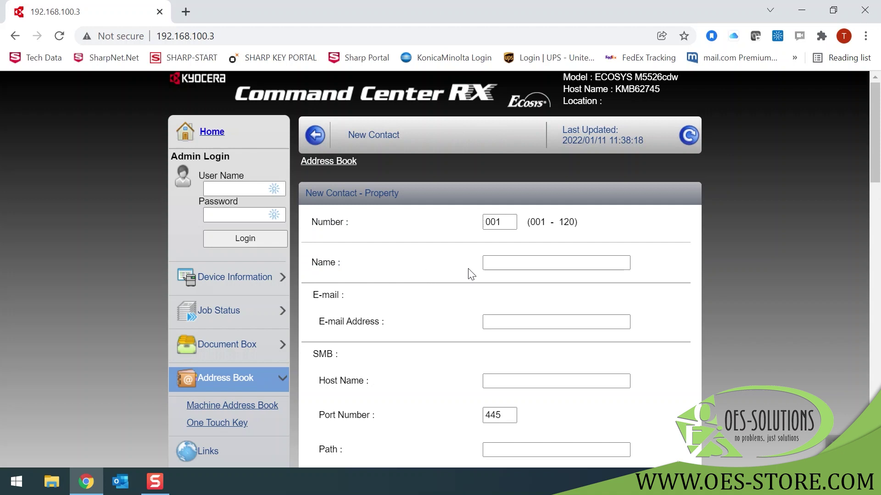
Enter Bob as the contact name, scroll to the SMB section, and bring up File Explorer.
click(515, 263)
click(515, 263)
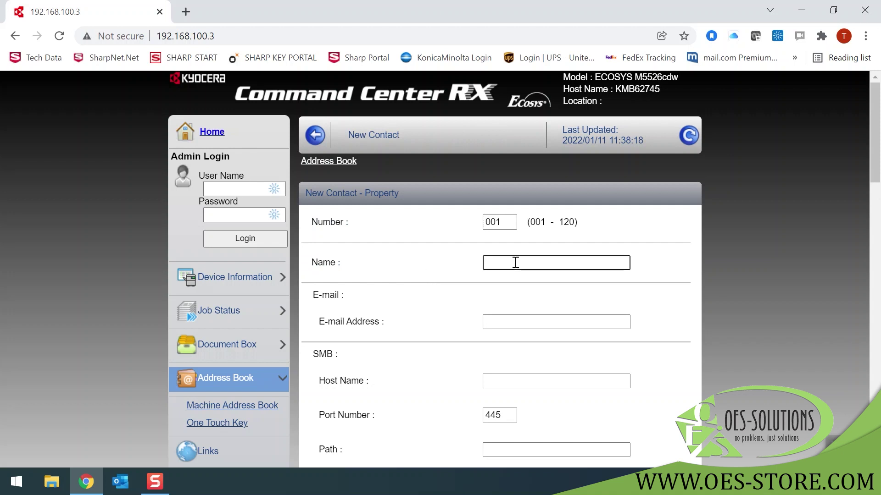
text(Bob)
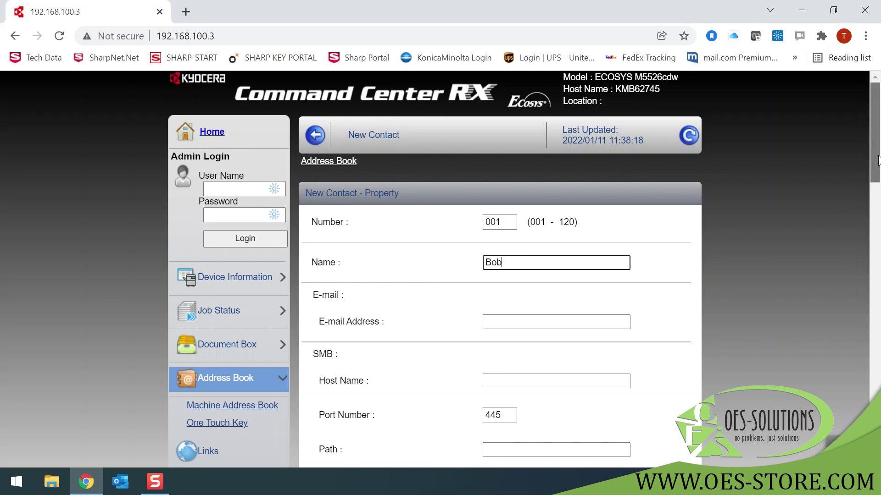
drag(878, 161, 877, 202)
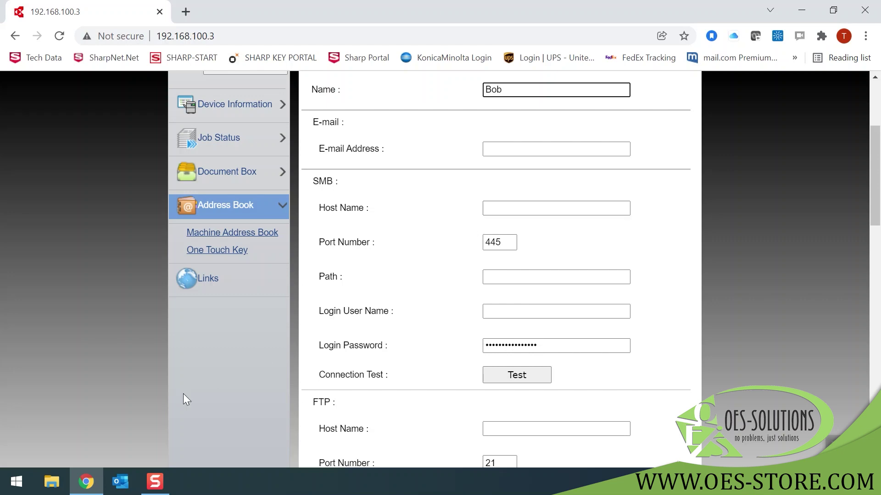
click(53, 488)
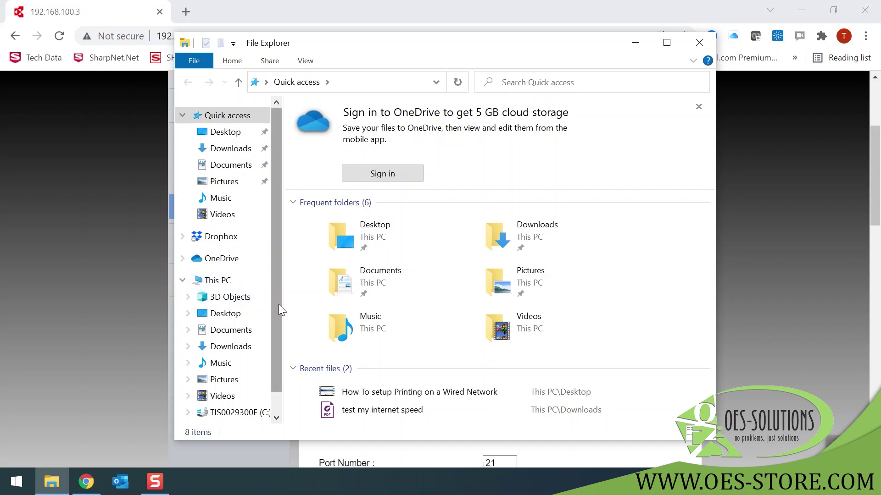
Make a new folder named Scans in the root of the TIS0029300F (C:) drive.
drag(278, 304, 279, 321)
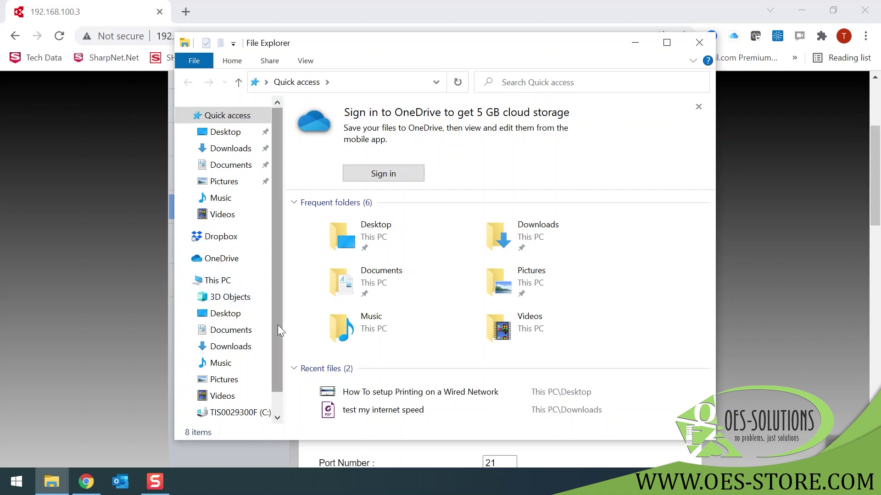
scroll(277, 326, down, 1)
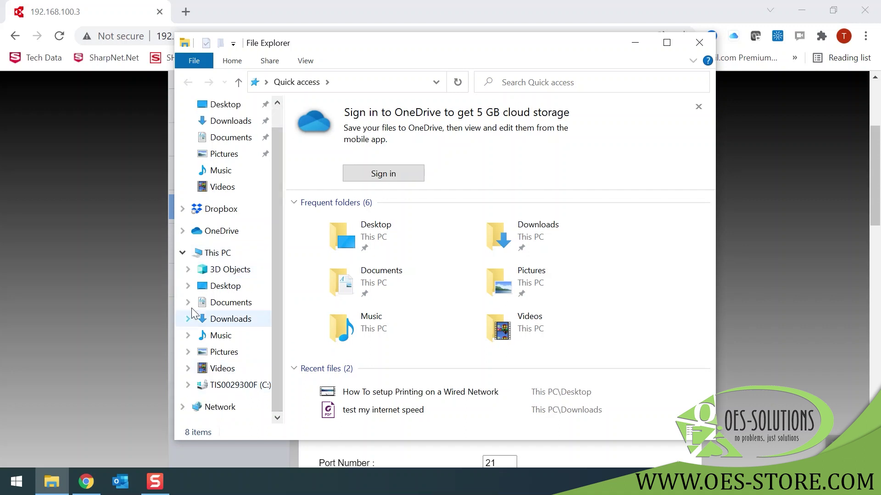
click(235, 387)
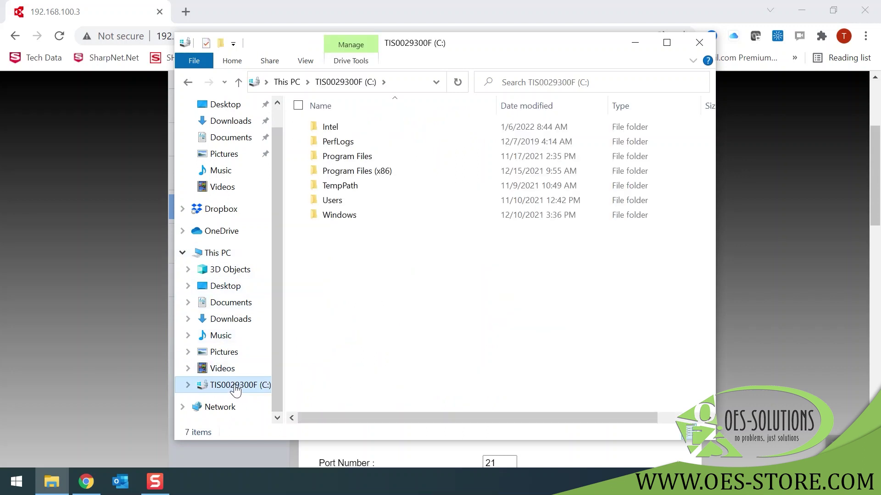
right_click(347, 250)
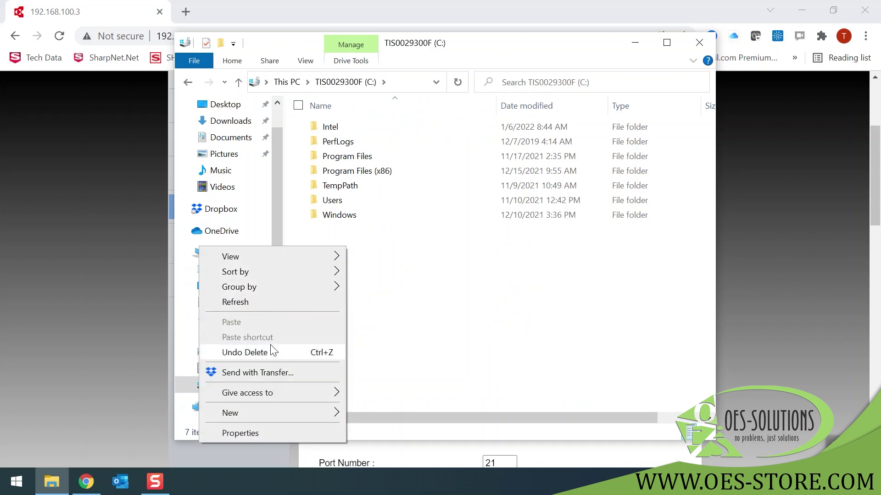
mouse_move(258, 415)
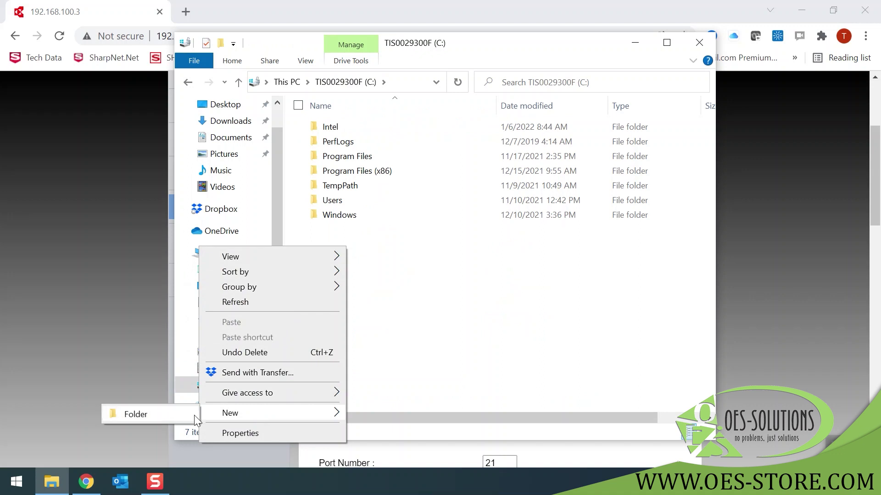
click(169, 417)
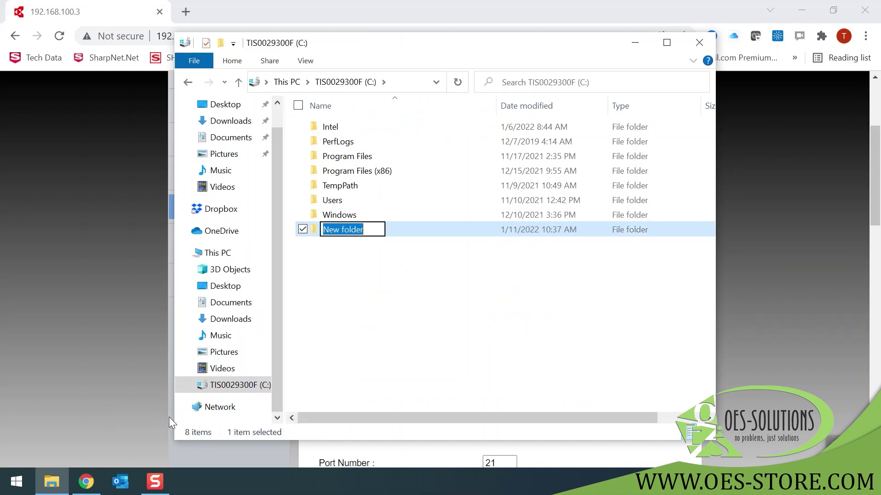
text(Scans)
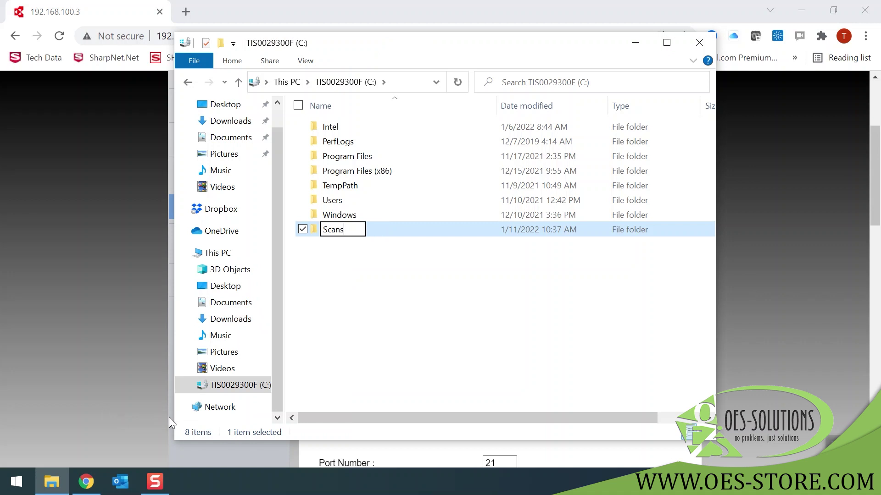
key(Return)
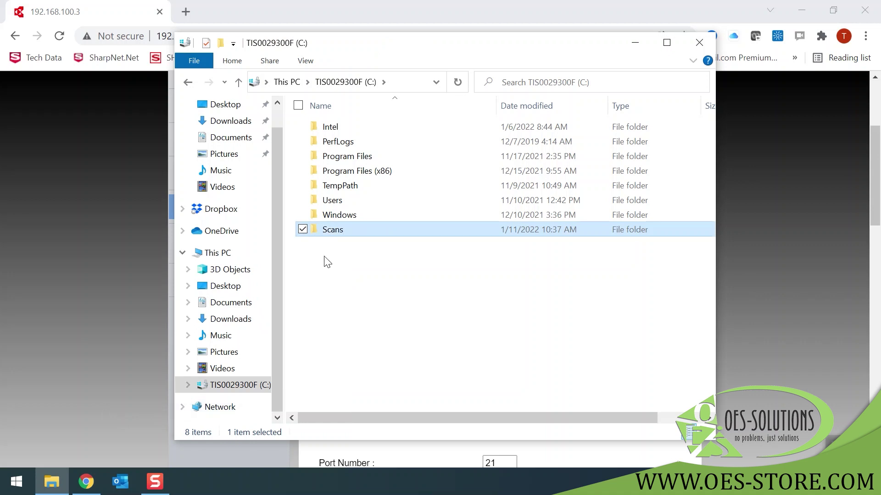
Open the Scans folder's sharing settings and add Everyone to its share list.
right_click(339, 231)
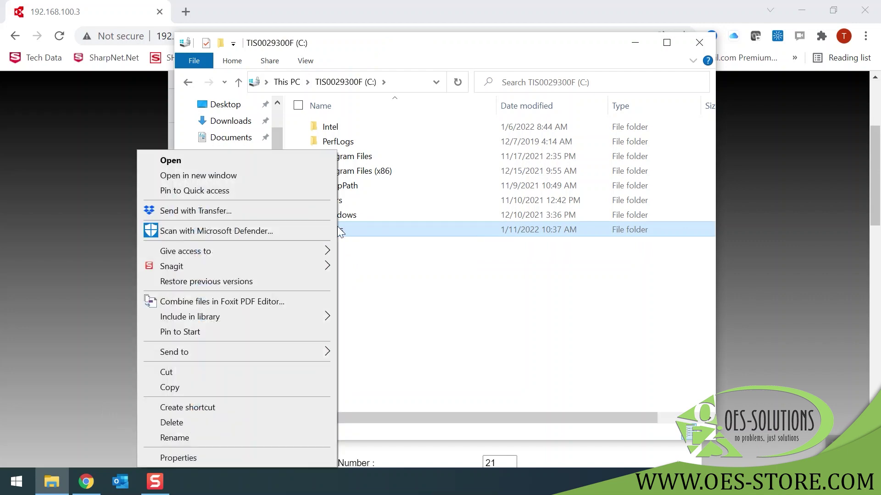
click(202, 460)
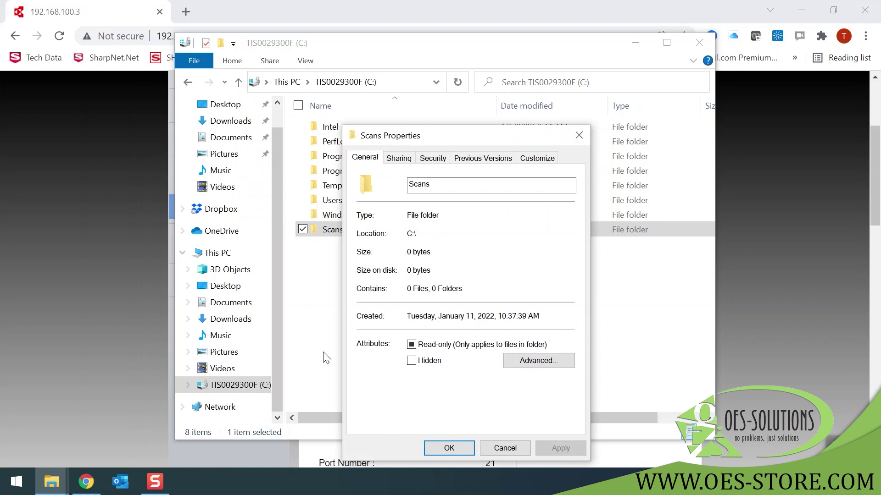
click(401, 159)
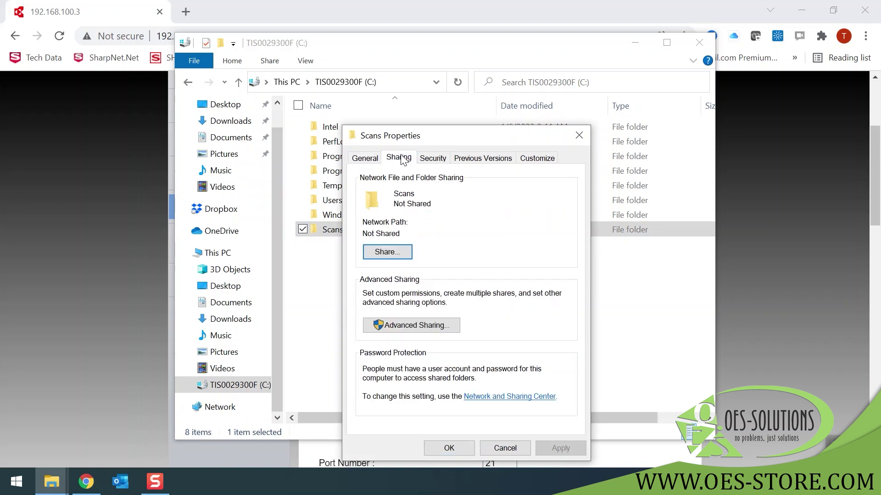
click(394, 256)
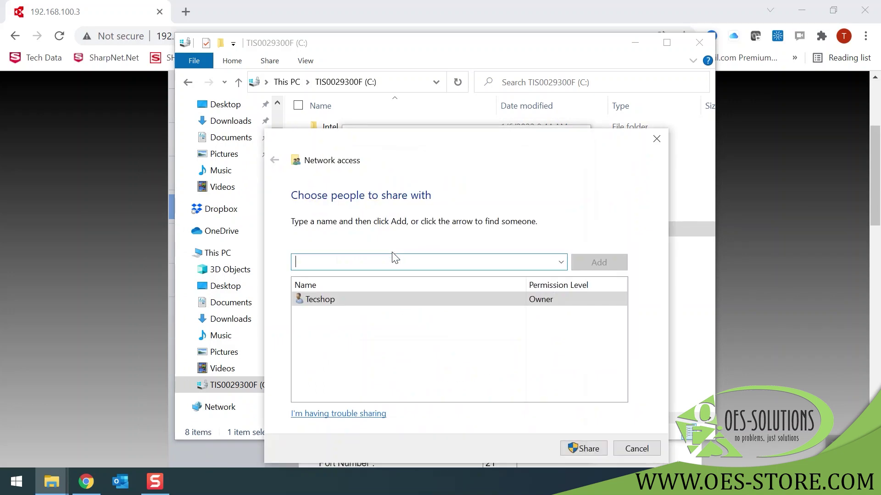
click(560, 262)
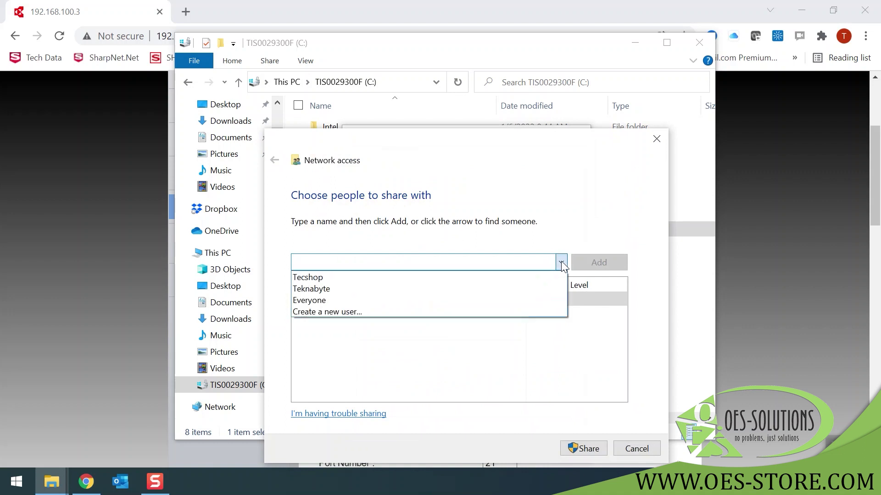
click(394, 301)
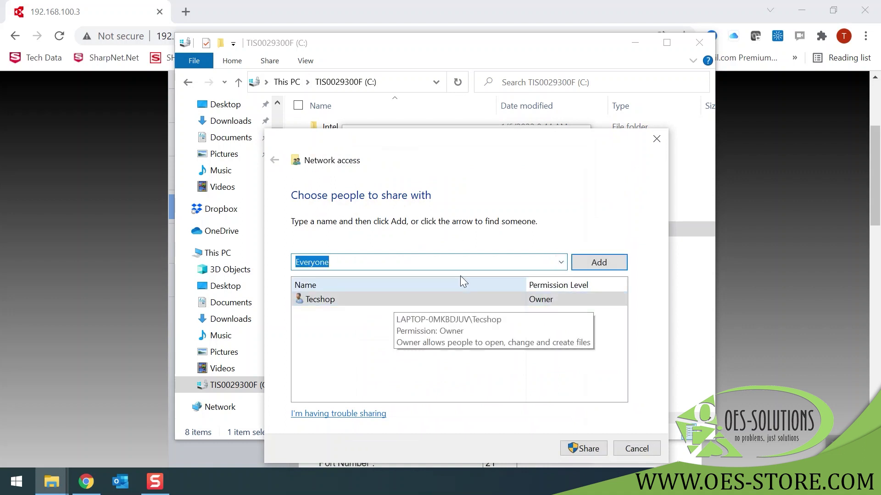
click(585, 262)
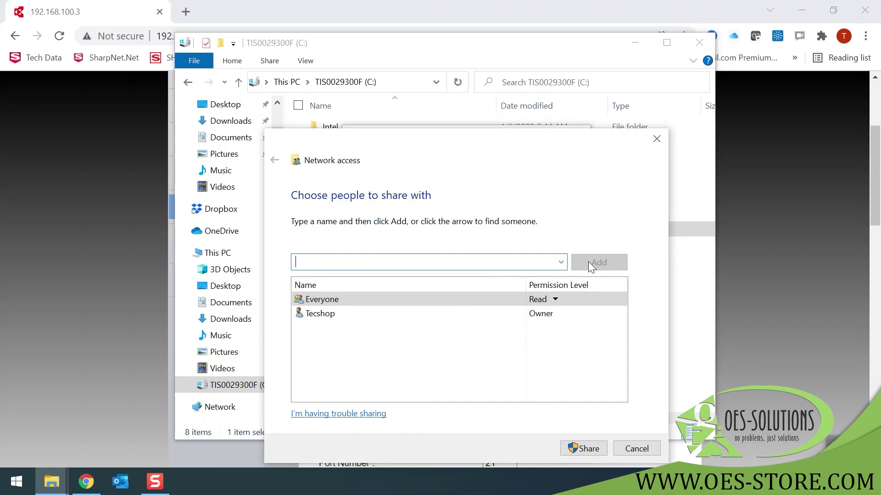
Give Everyone Read/Write permission, apply the share, and dismiss the confirmation.
click(555, 301)
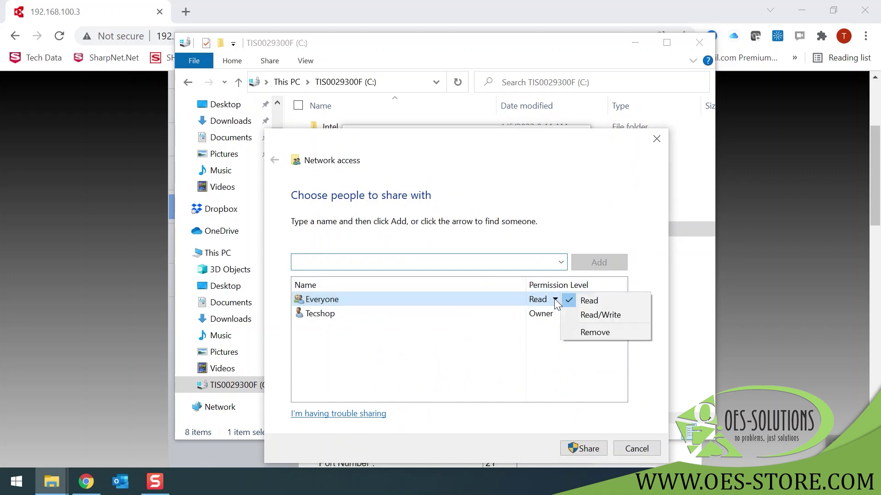
click(604, 319)
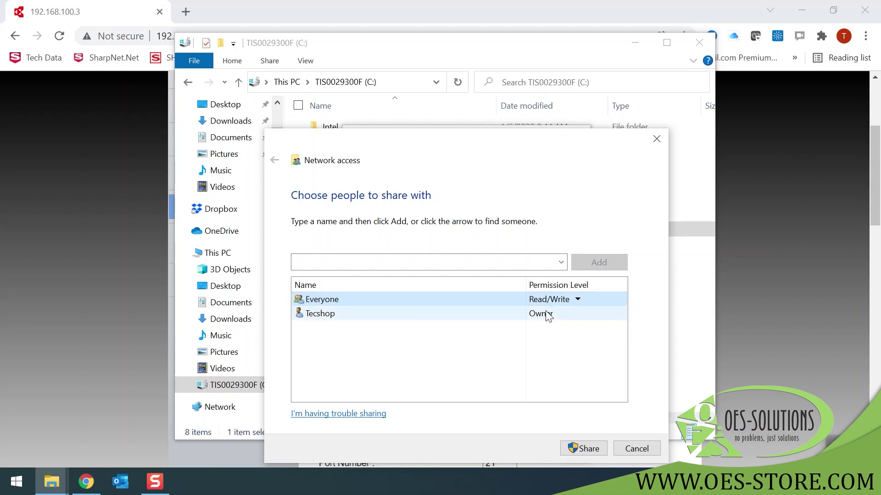
click(586, 448)
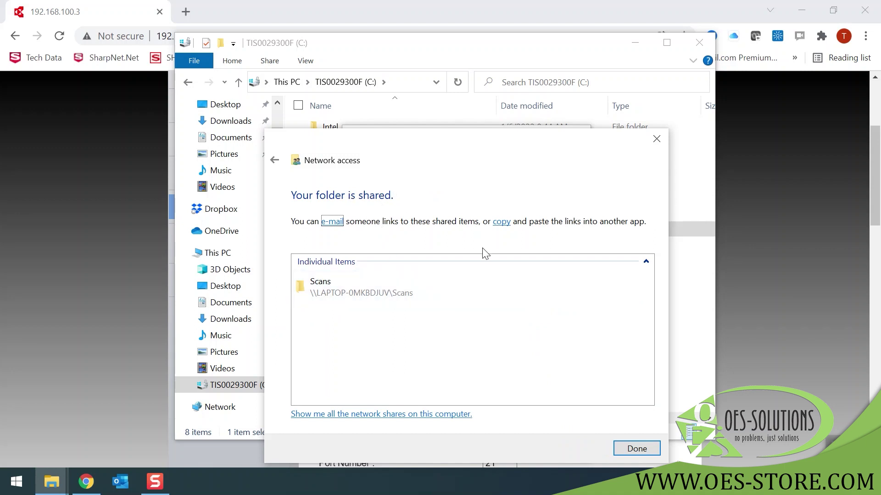
click(637, 448)
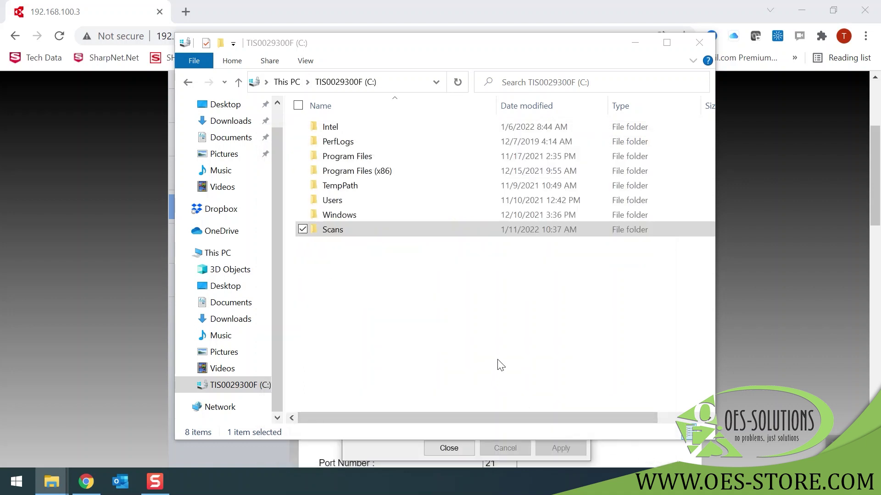
right_click(342, 231)
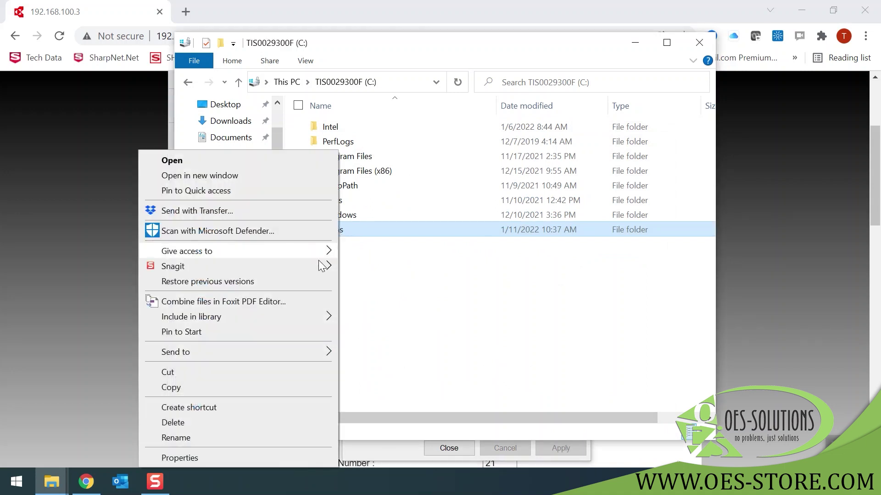
Send a Scans shortcut to the desktop and copy the folder's network path from its Sharing properties.
mouse_move(307, 350)
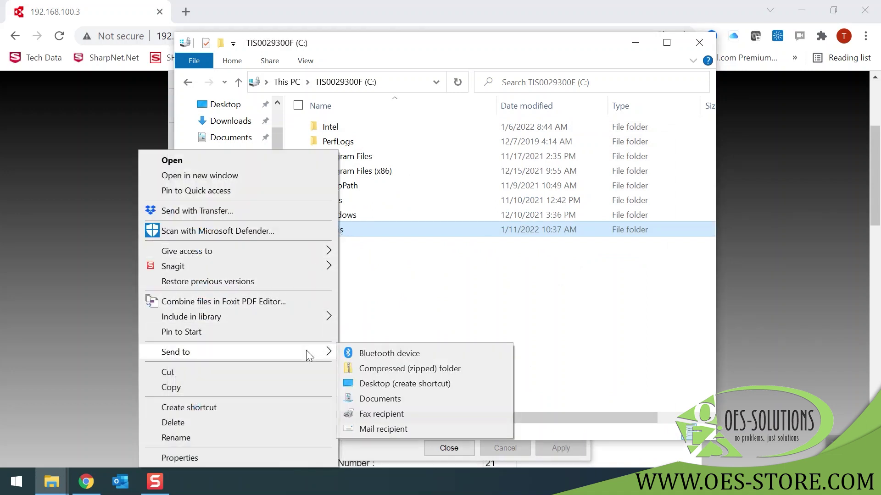
click(398, 384)
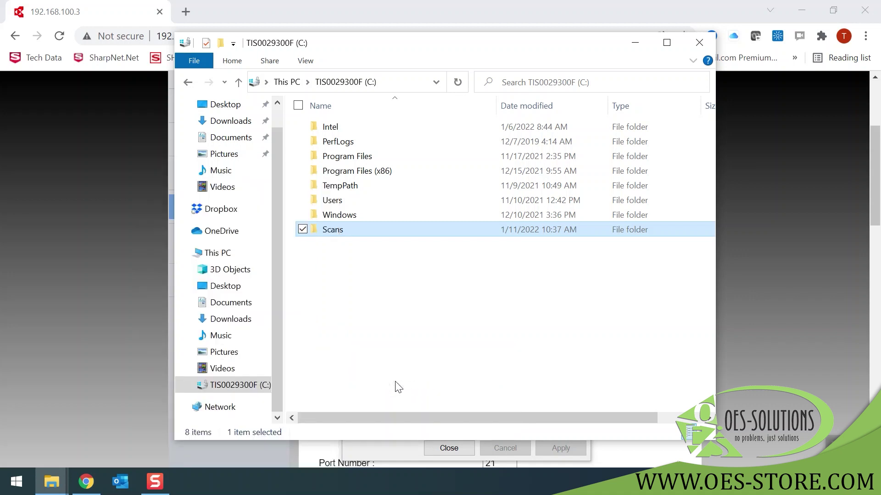
right_click(339, 229)
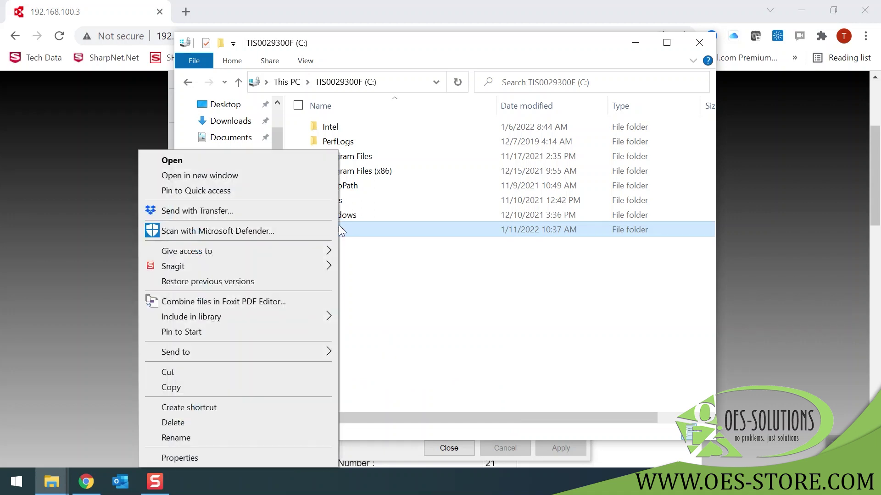
click(194, 462)
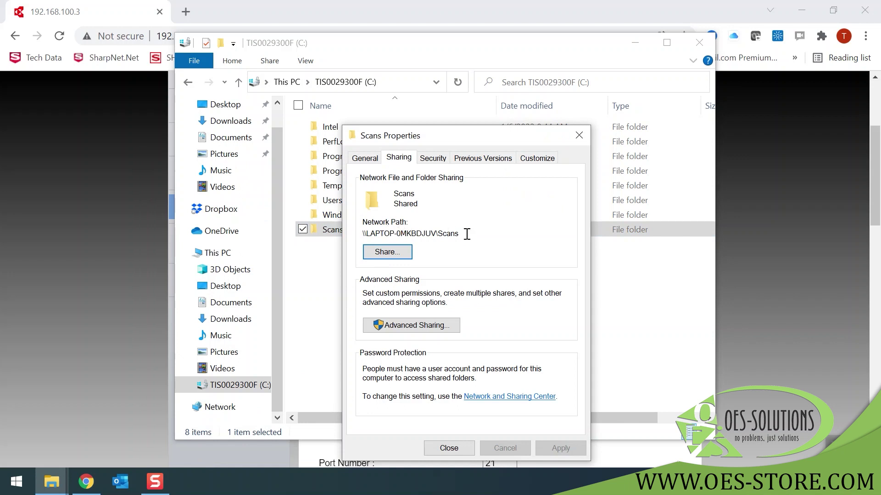
drag(463, 235, 367, 234)
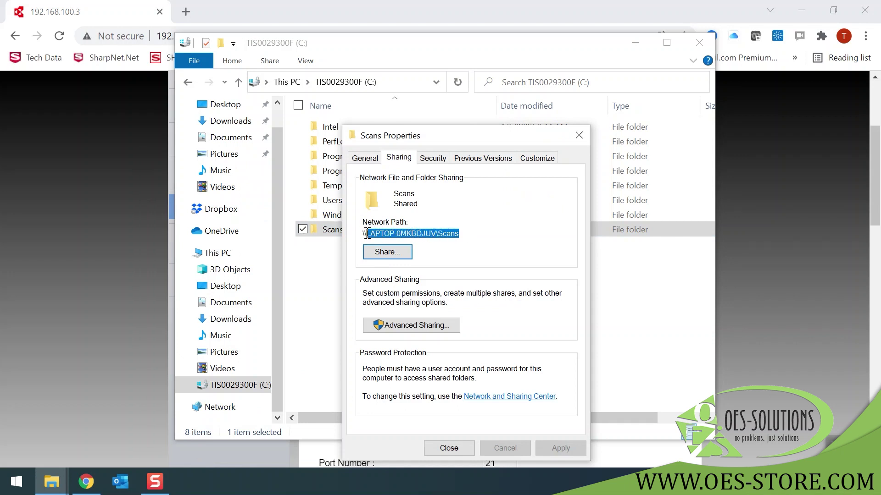
right_click(414, 232)
click(325, 278)
click(448, 448)
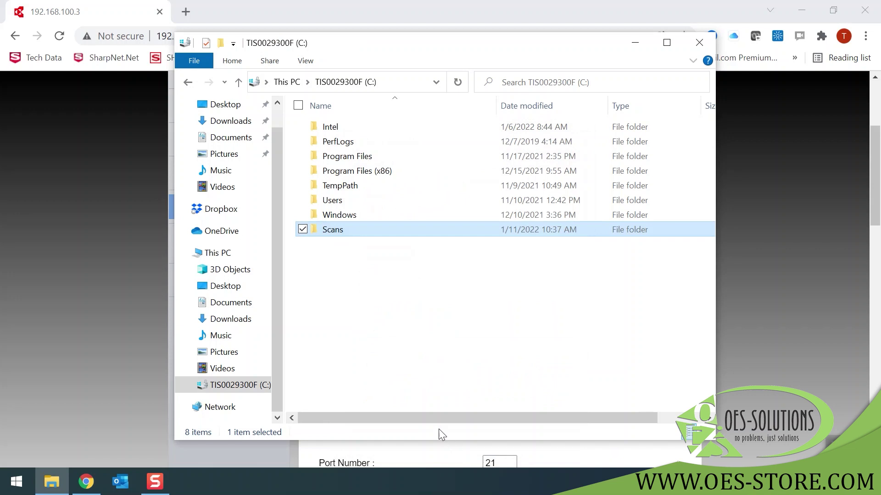
Set Bob's SMB host name to LAPTOP-0MKBDJUV by pasting and trimming the network path.
click(114, 347)
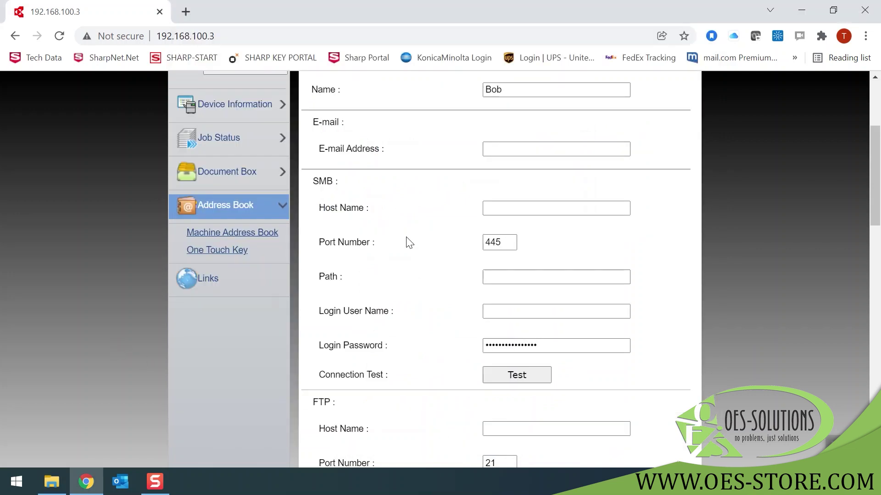
click(507, 205)
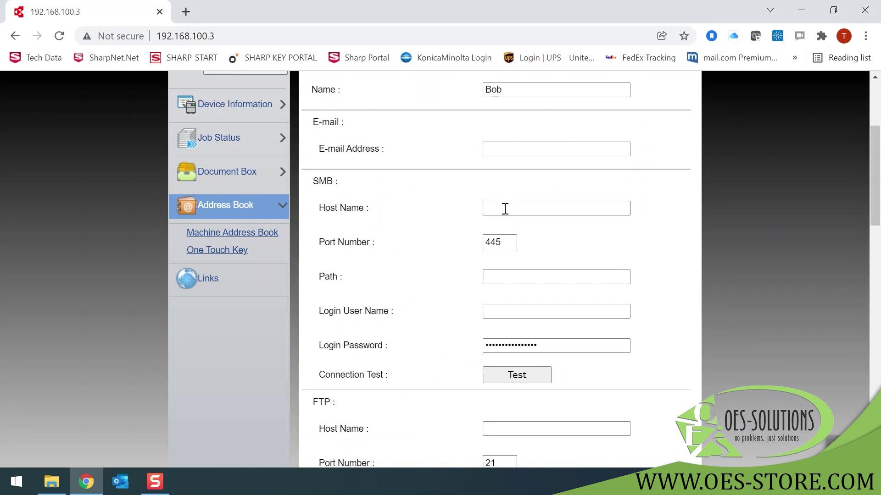
right_click(504, 209)
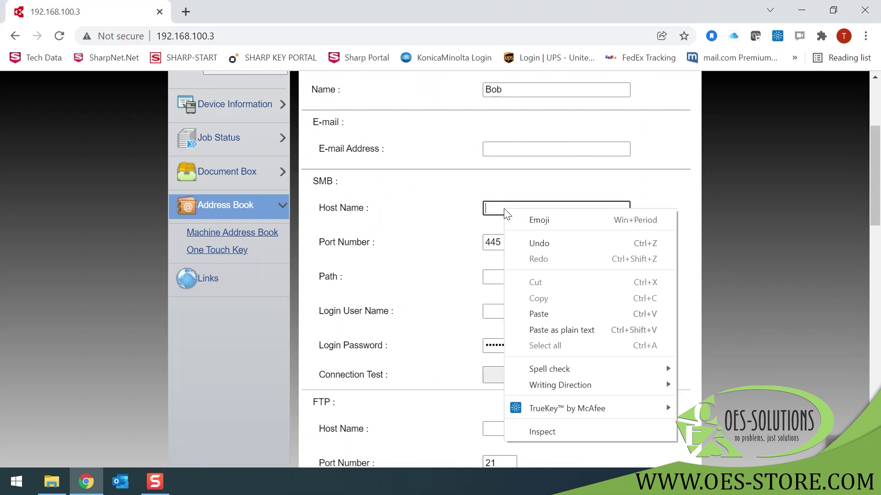
click(545, 314)
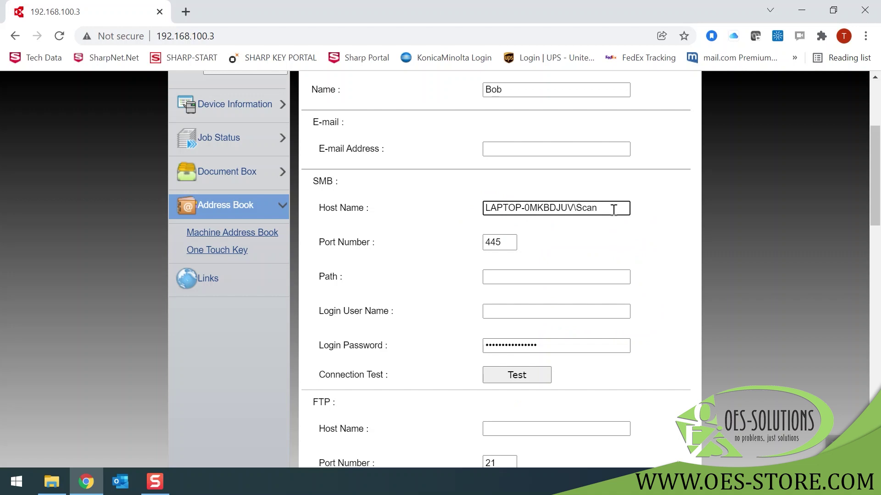
key(BackSpace)
key(BackSpace)
Paste and trim the network path so the SMB Path reads Scans, with port 445.
right_click(569, 277)
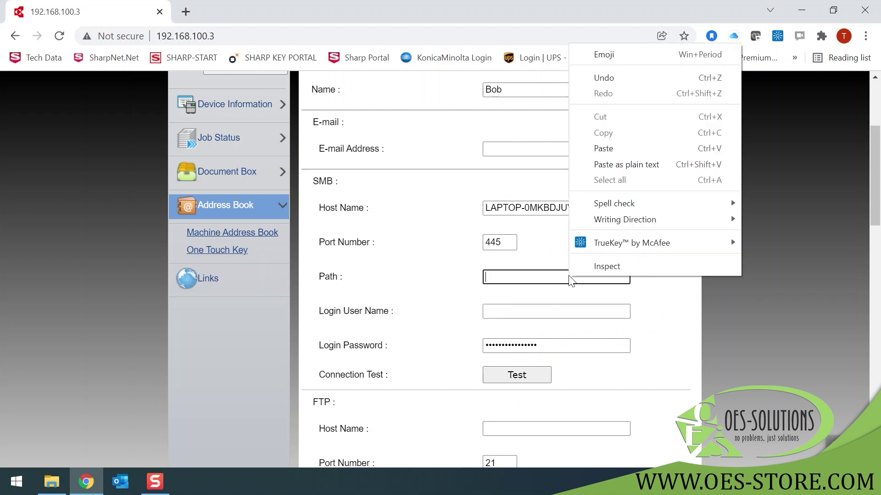
click(611, 148)
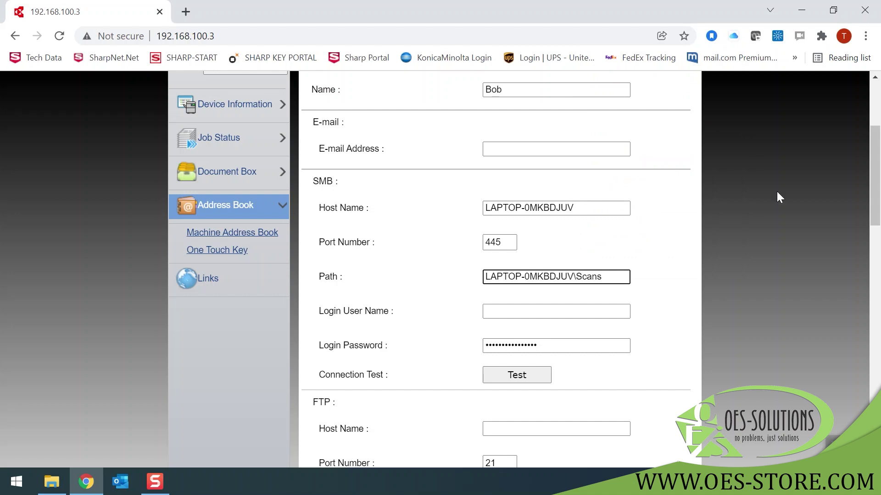
key(BackSpace)
key(BackSpace)
key(BackSpace)
key(BackSpace)
key(BackSpace)
key(BackSpace)
key(BackSpace)
key(BackSpace)
key(BackSpace)
key(BackSpace)
key(BackSpace)
key(BackSpace)
key(BackSpace)
key(BackSpace)
key(BackSpace)
key(BackSpace)
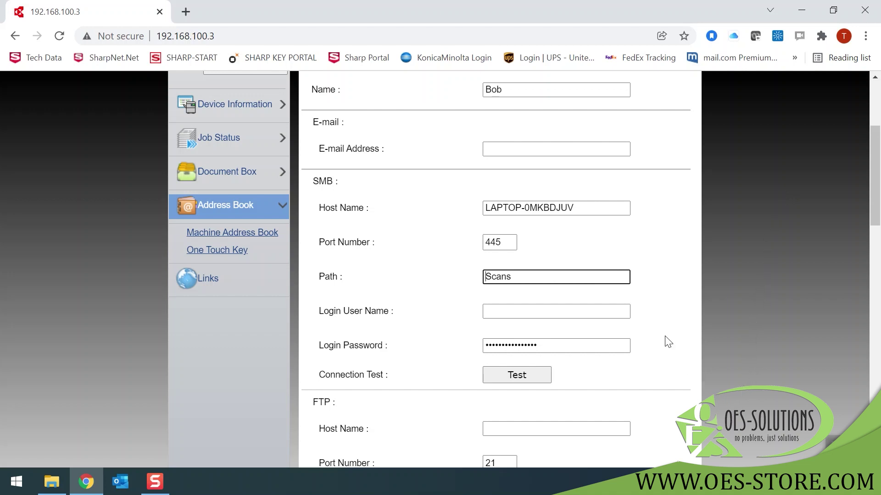
click(496, 312)
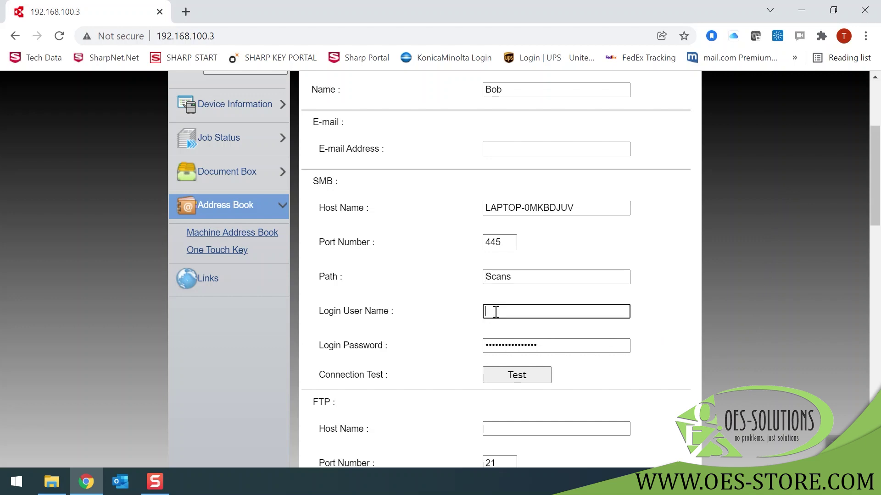
Enter the Windows login user name and password, then pass the SMB connection test.
text(te)
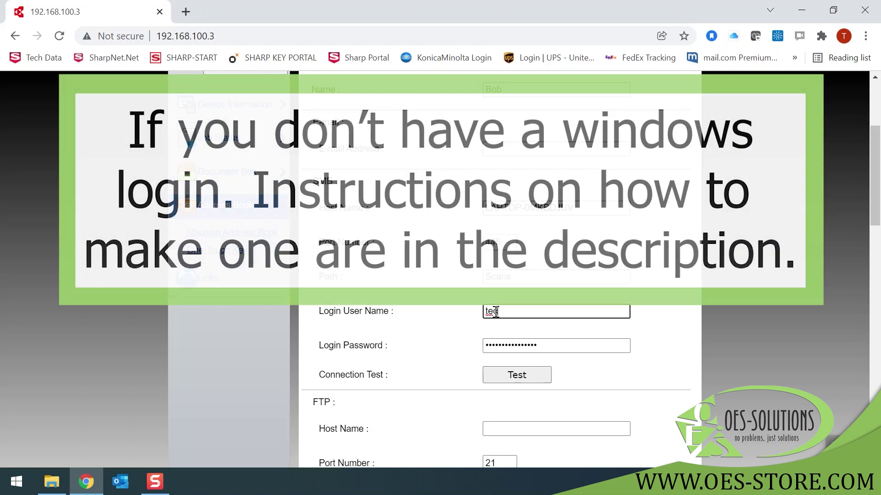
text(c)
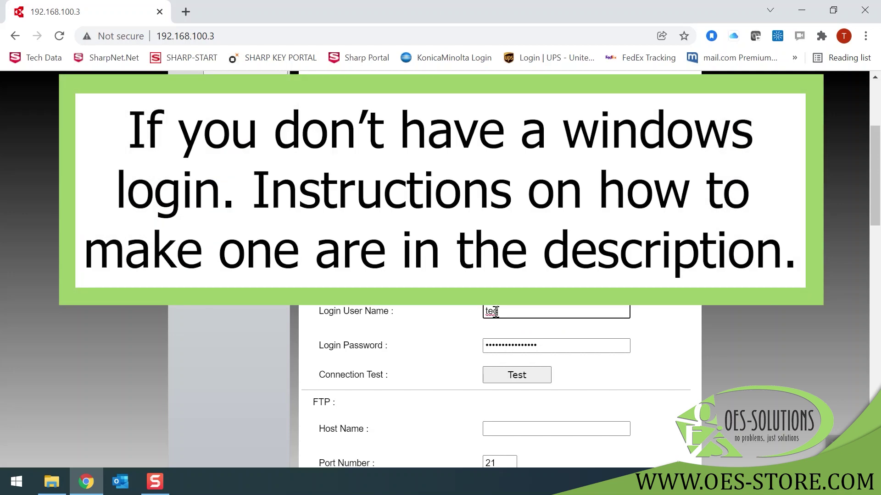
text(shop)
key(Tab)
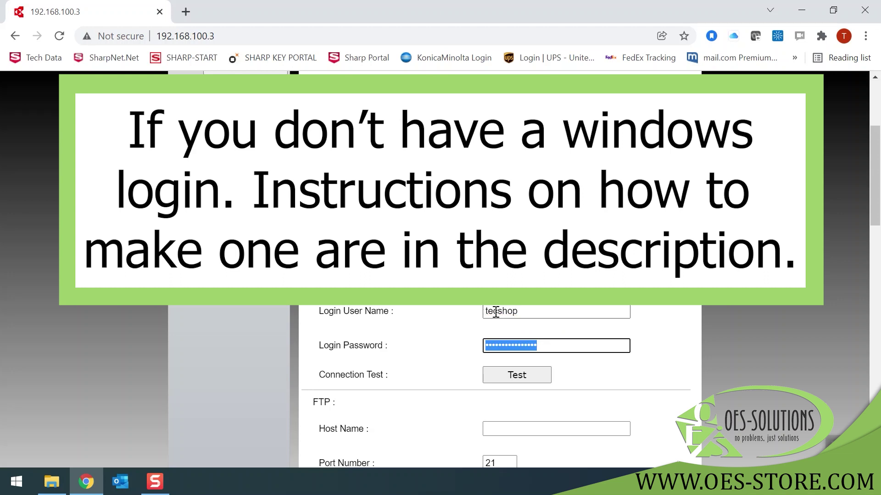
text(•••••)
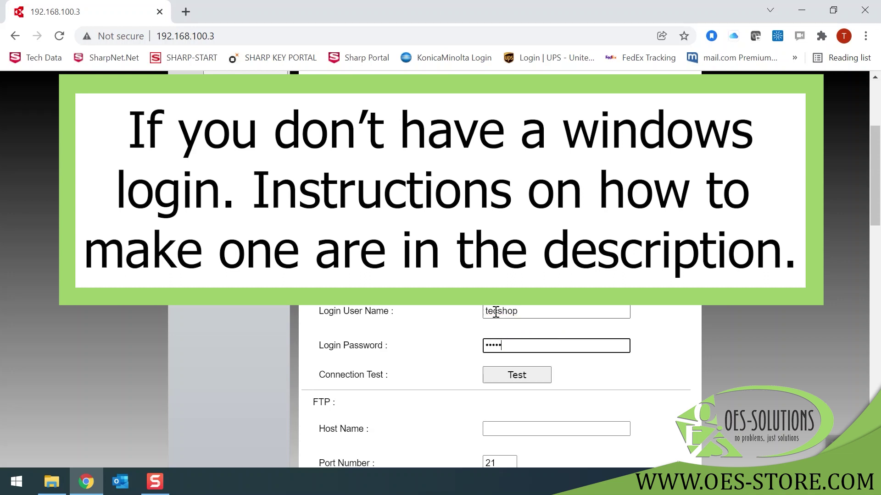
text(•)
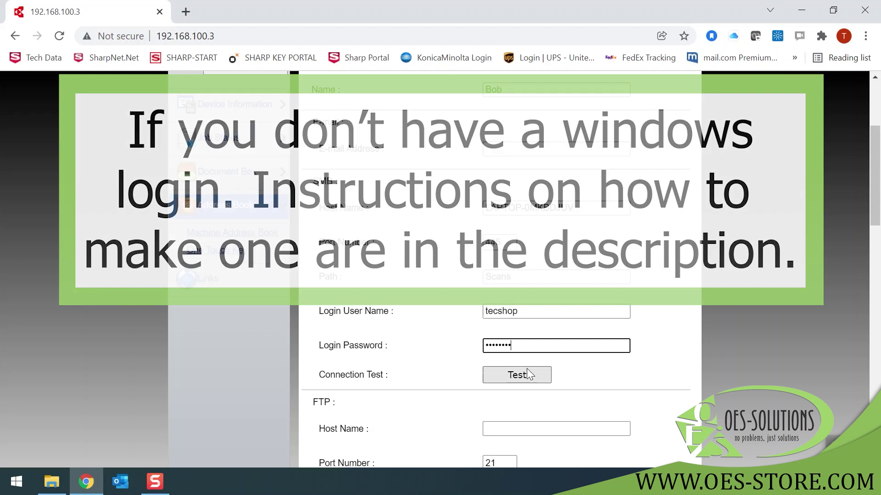
click(525, 374)
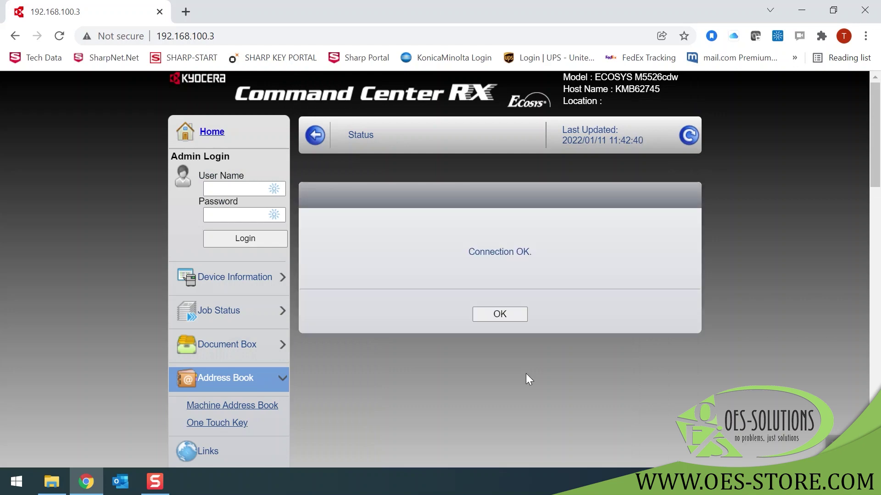
click(507, 314)
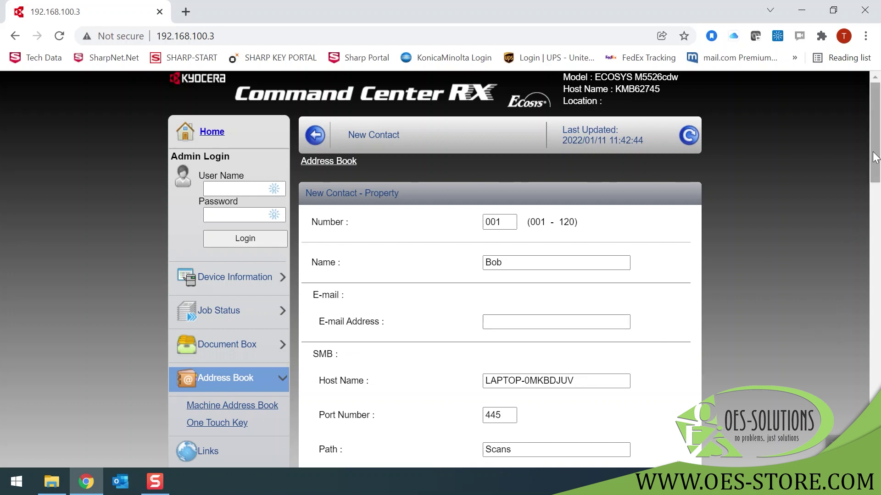
Submit Bob's contact and acknowledge the 'Registered. No.001' alert.
drag(875, 157, 878, 335)
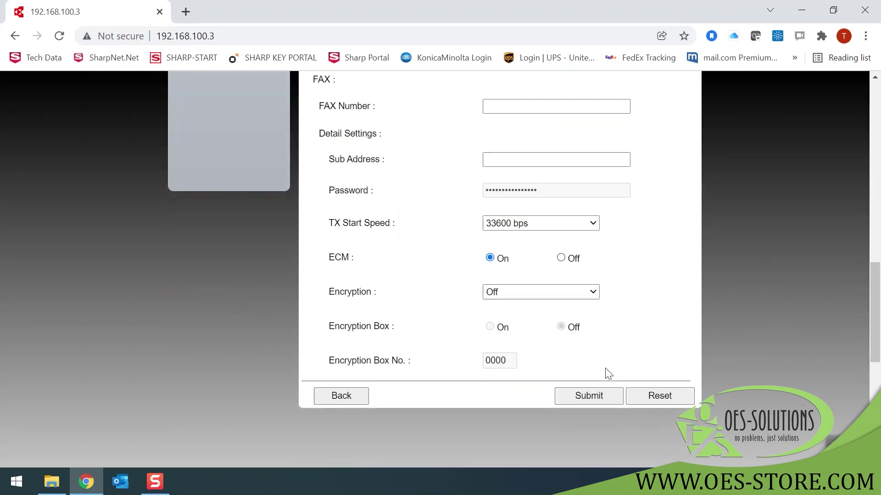
click(588, 396)
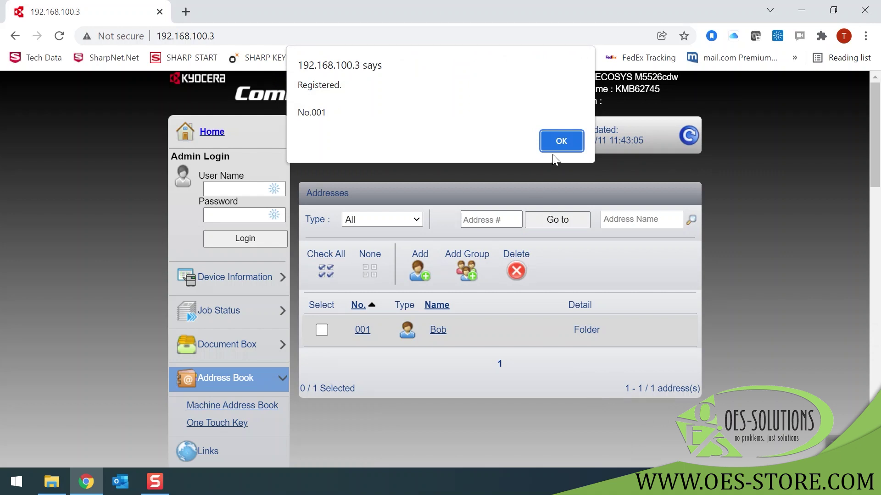
click(562, 142)
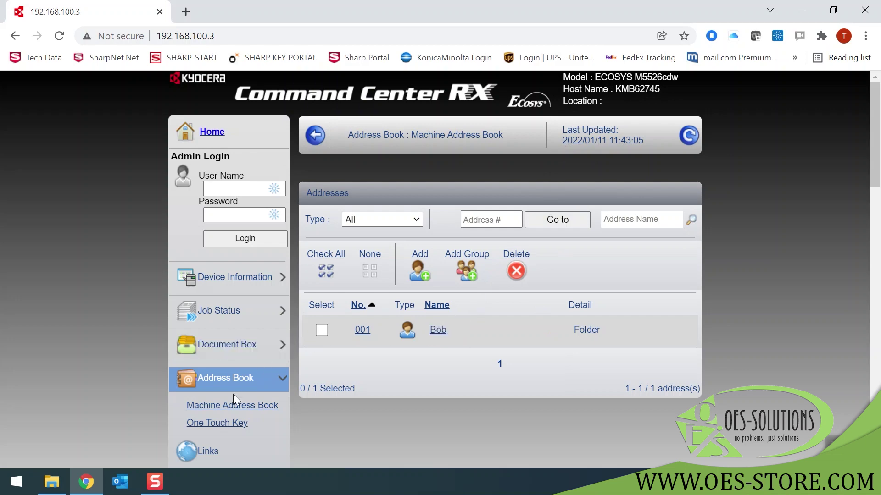
Set One Touch Key 1's destination to the [SMB] Bob address-book contact and submit.
click(233, 425)
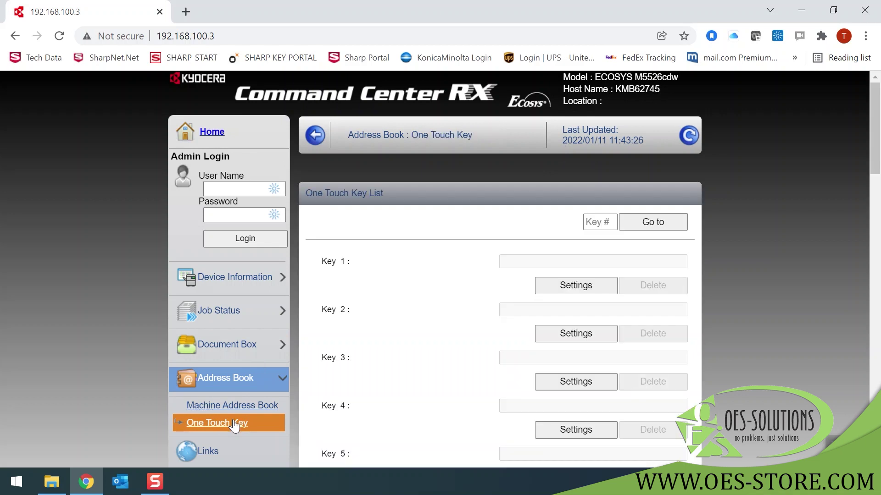
click(569, 286)
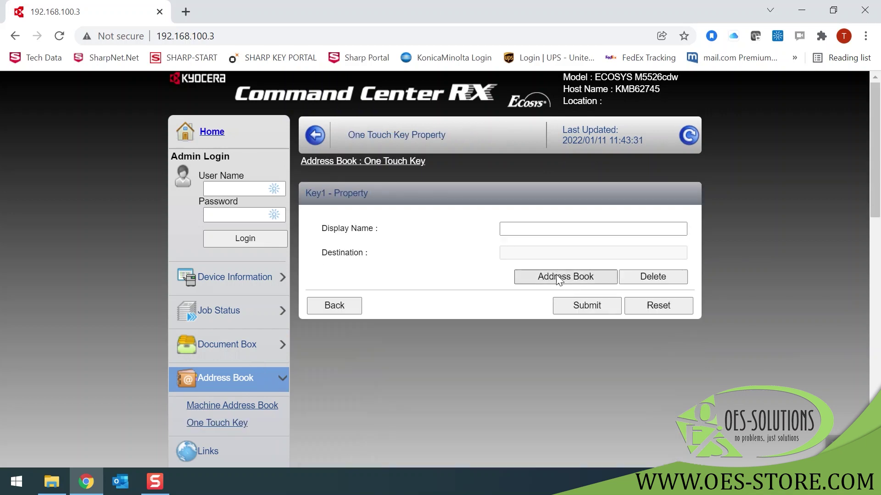
click(558, 278)
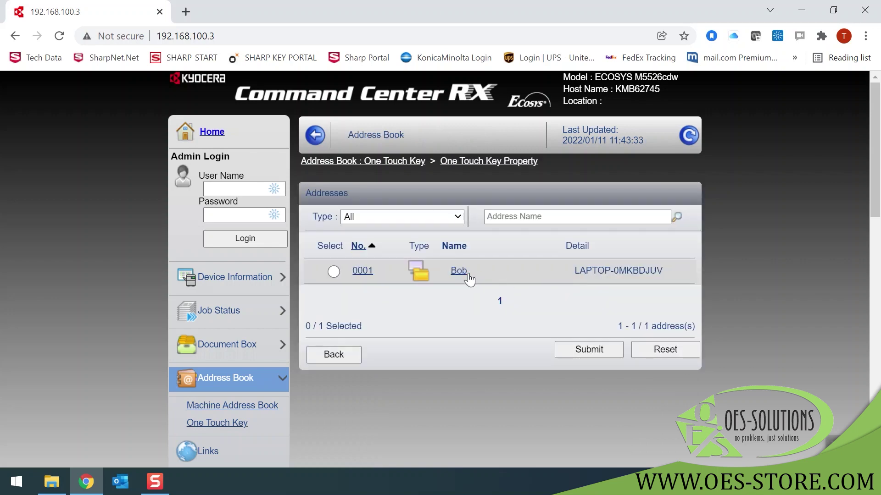
click(334, 272)
click(582, 348)
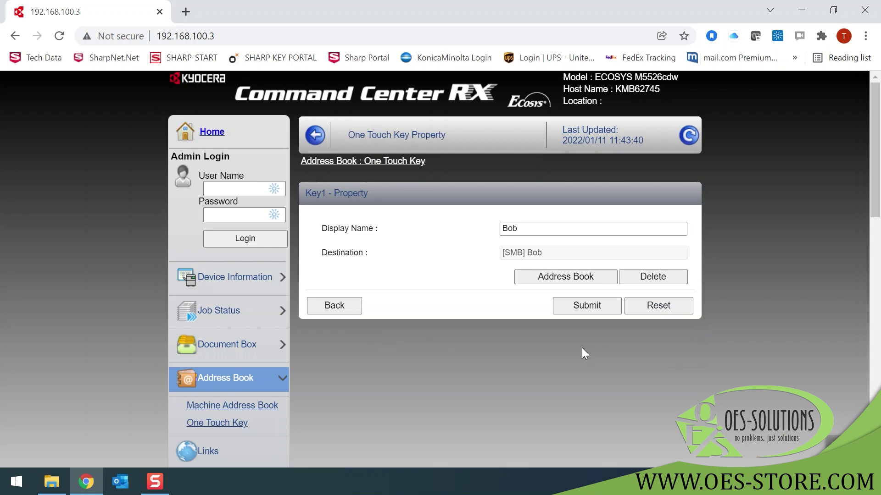
click(586, 306)
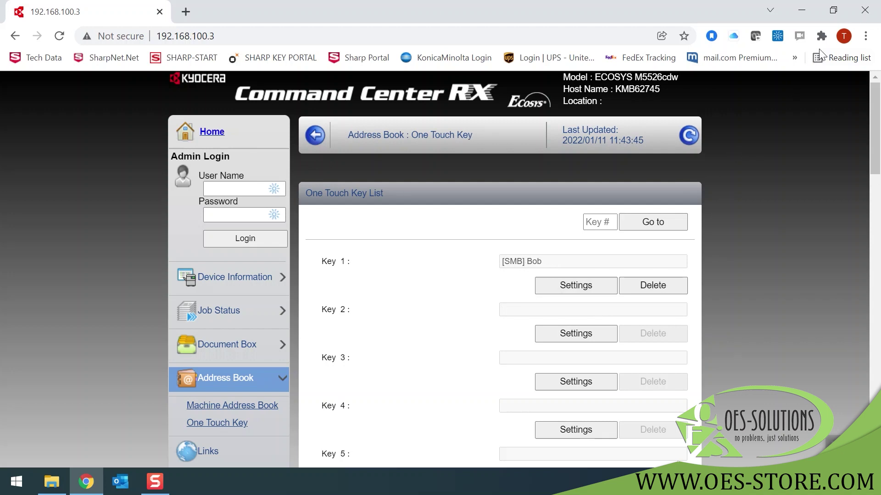
Close Chrome and the C: window, then open the scanned PDF from the desktop Scans folder in Foxit.
click(868, 12)
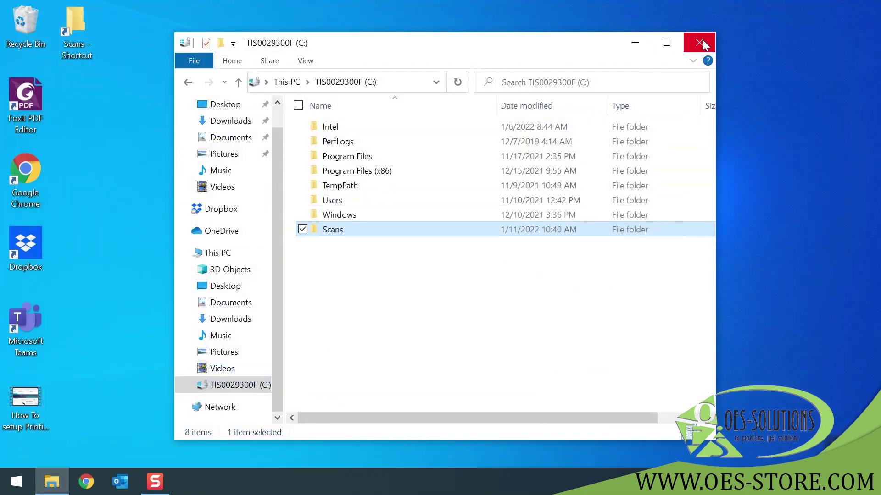
click(701, 42)
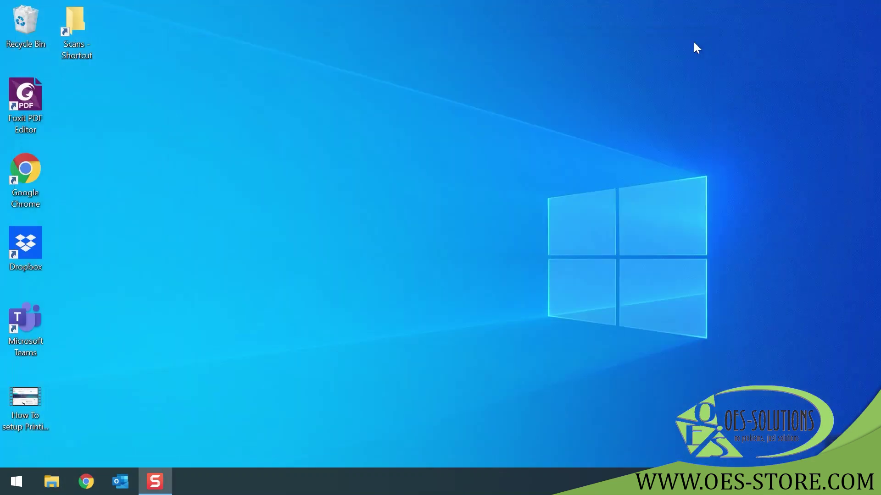
double_click(71, 27)
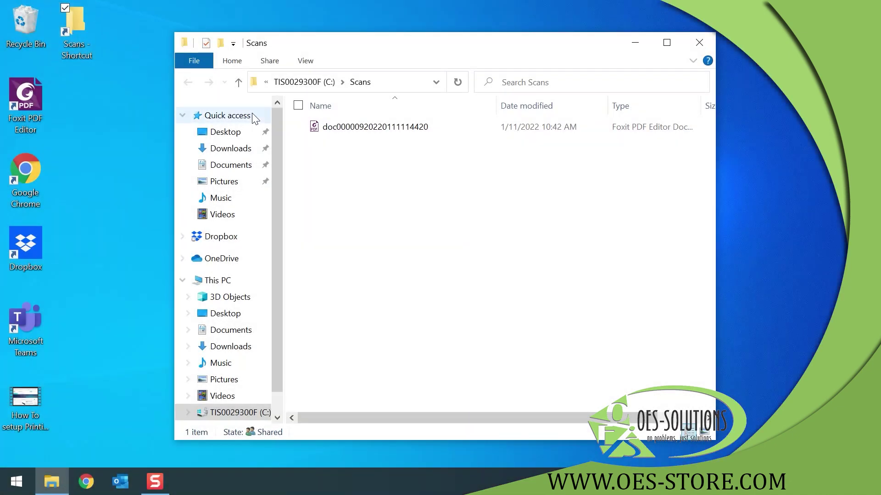
click(364, 131)
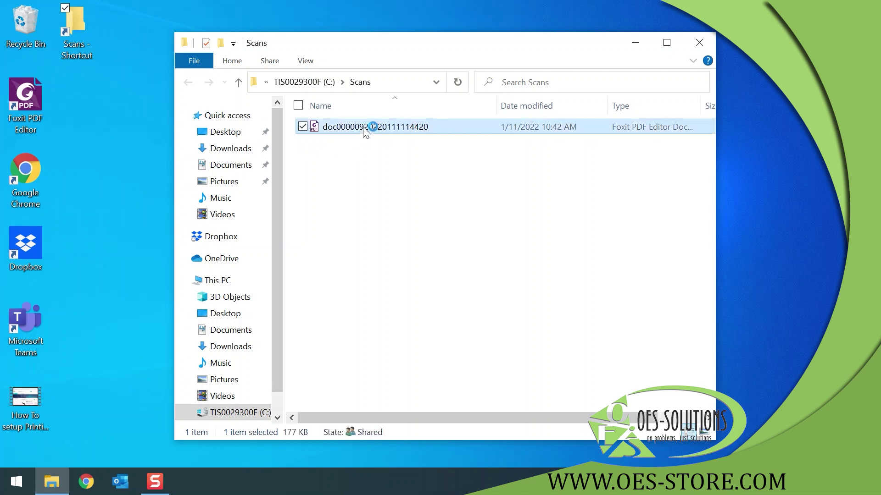
double_click(365, 131)
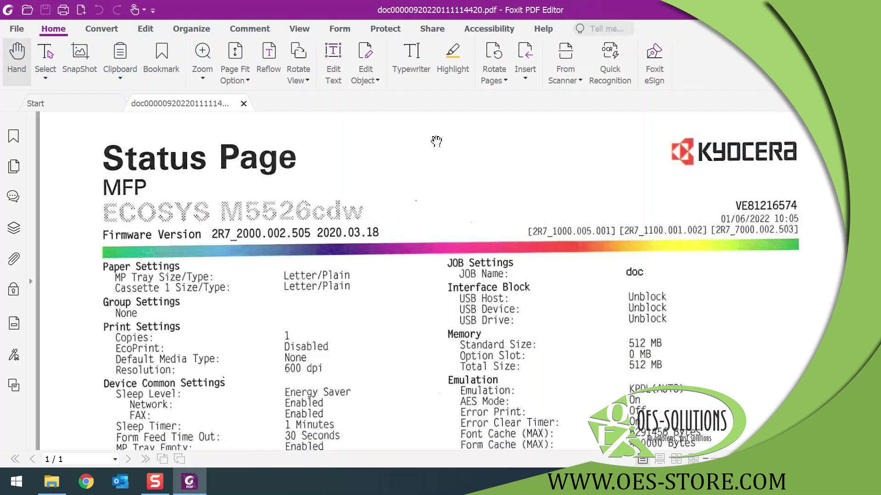